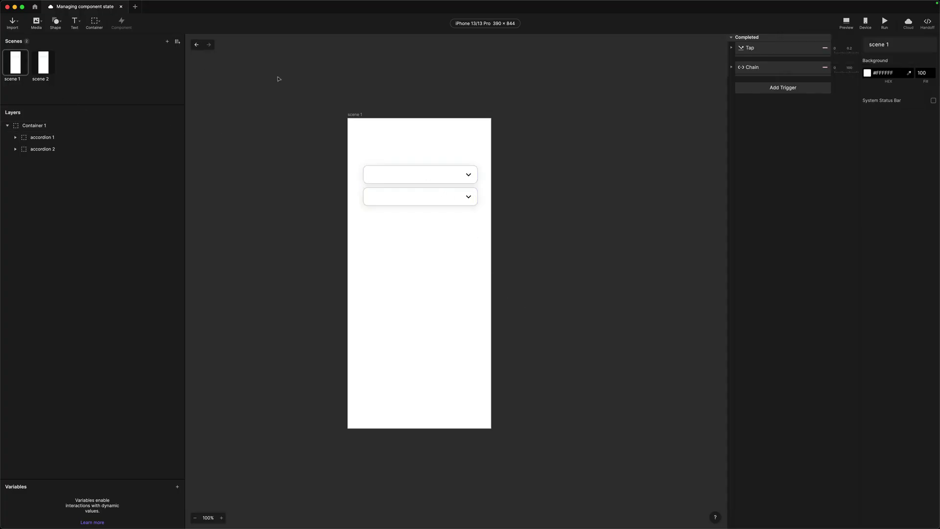
Preview the prototype beside the canvas and tap accordion 1 to test it.
click(847, 24)
drag(845, 6, 559, 111)
click(579, 173)
Expand the Tap trigger and inspect its Scale response: height 300, 0.2 s, Ease In Out Cubic.
click(733, 48)
click(762, 53)
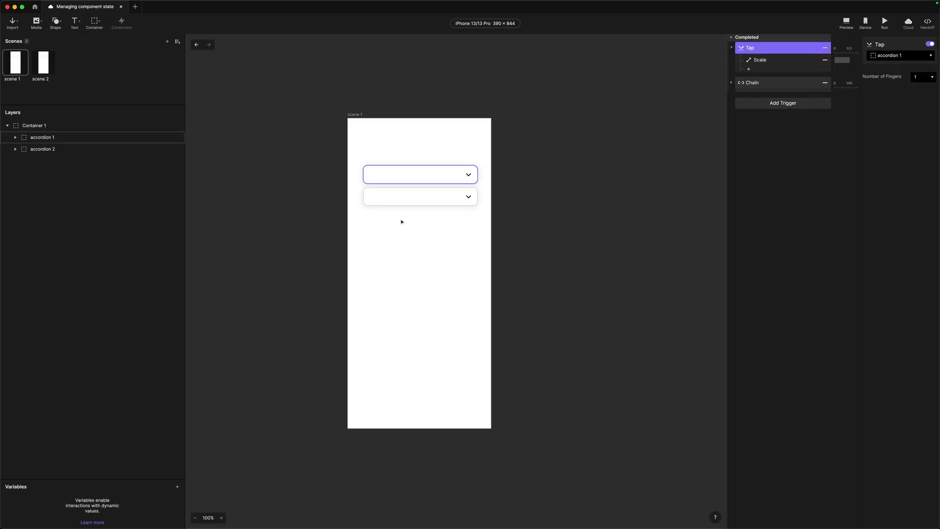
click(758, 60)
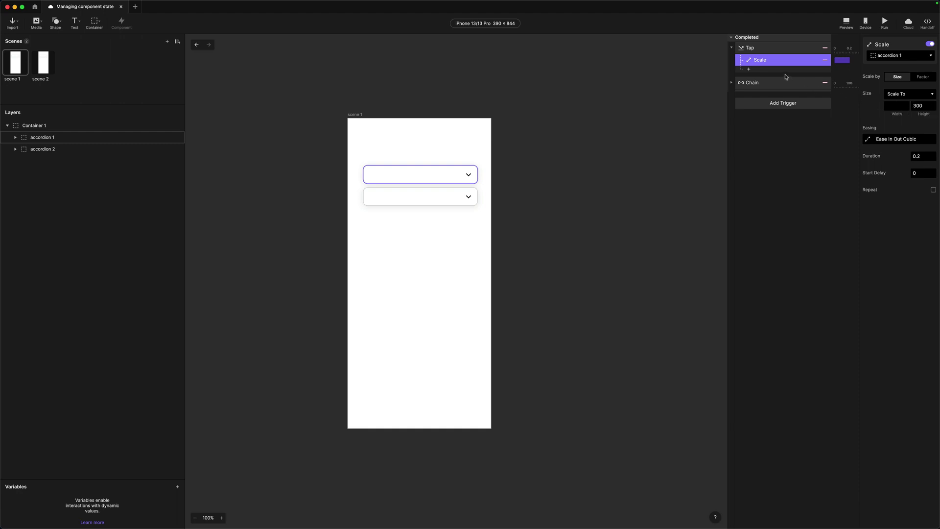
Add a Condition response after Scale that tests accordion 1's Height property.
click(754, 72)
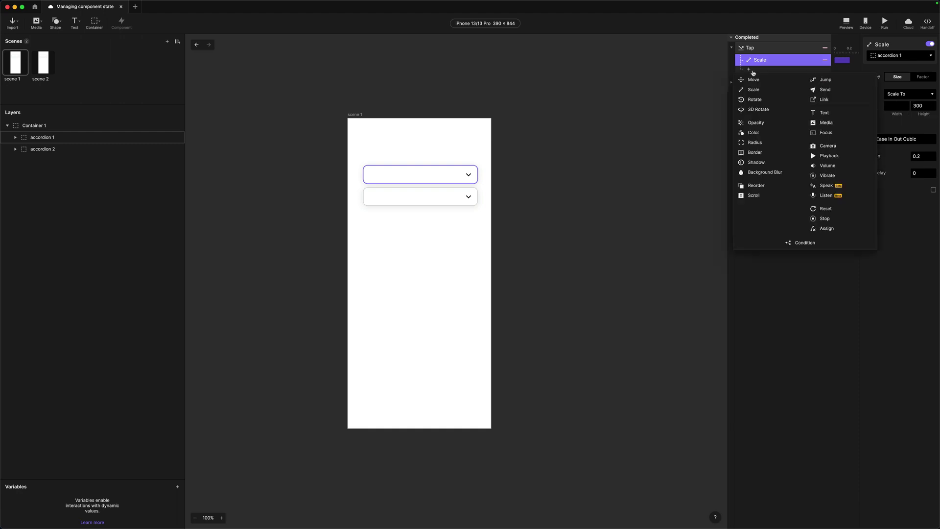
click(798, 244)
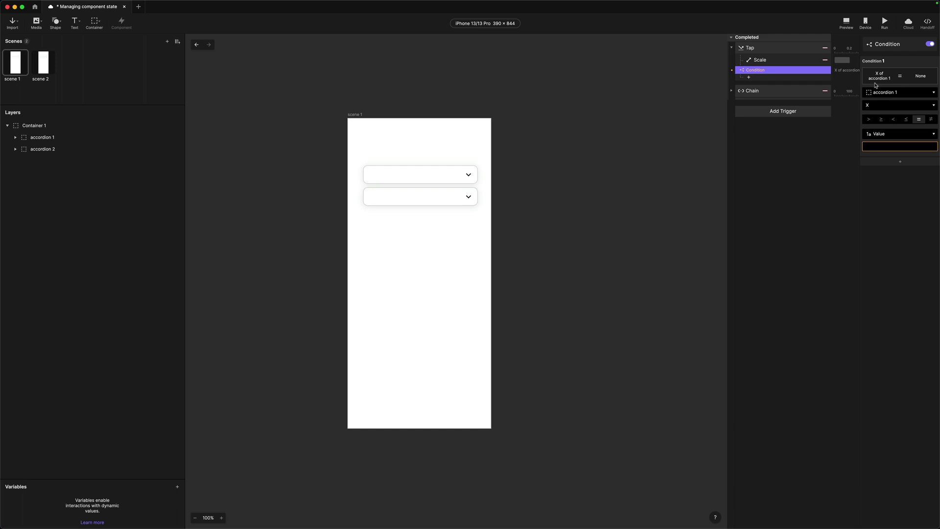
click(880, 94)
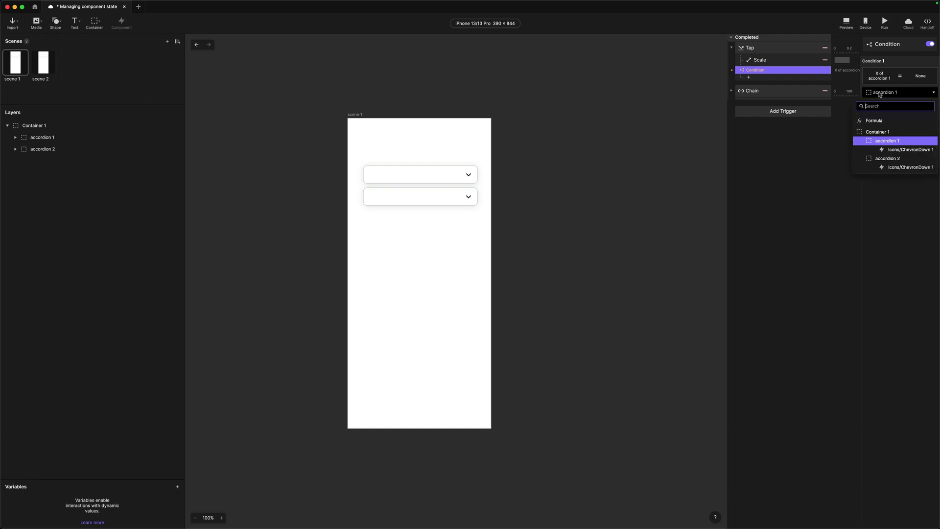
key(Escape)
click(878, 105)
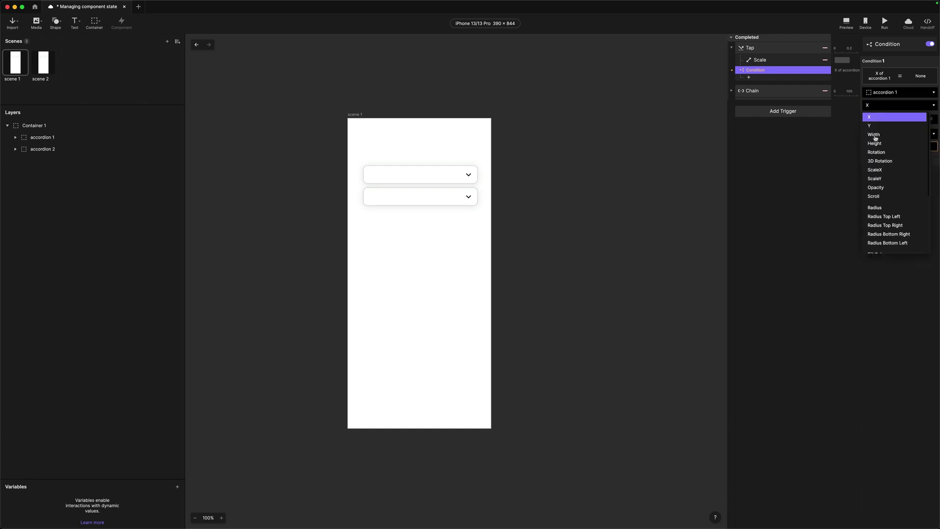
click(877, 143)
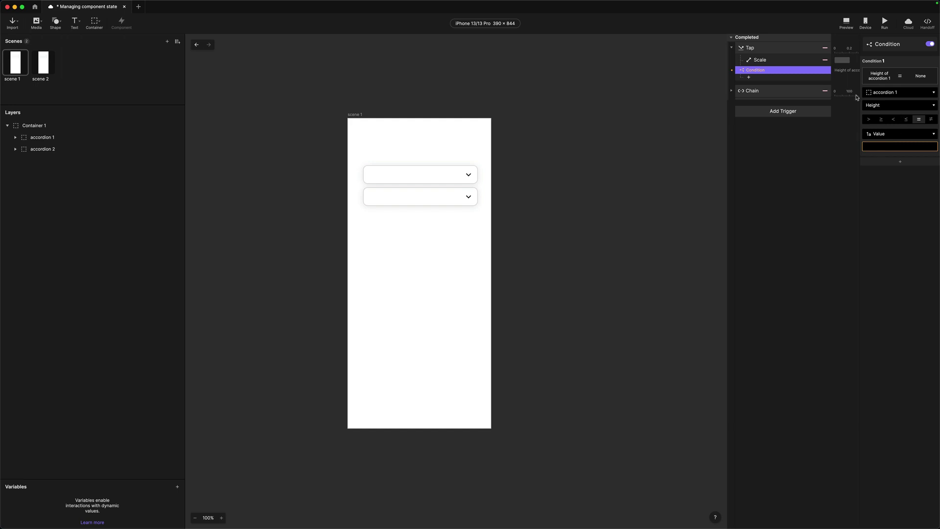
Set the Condition's value to 50 and move the Scale response inside it.
click(876, 147)
key(Return)
drag(761, 59, 757, 74)
Duplicate the Condition, setting the copy's value to 300 and its Scale height to 50.
click(754, 59)
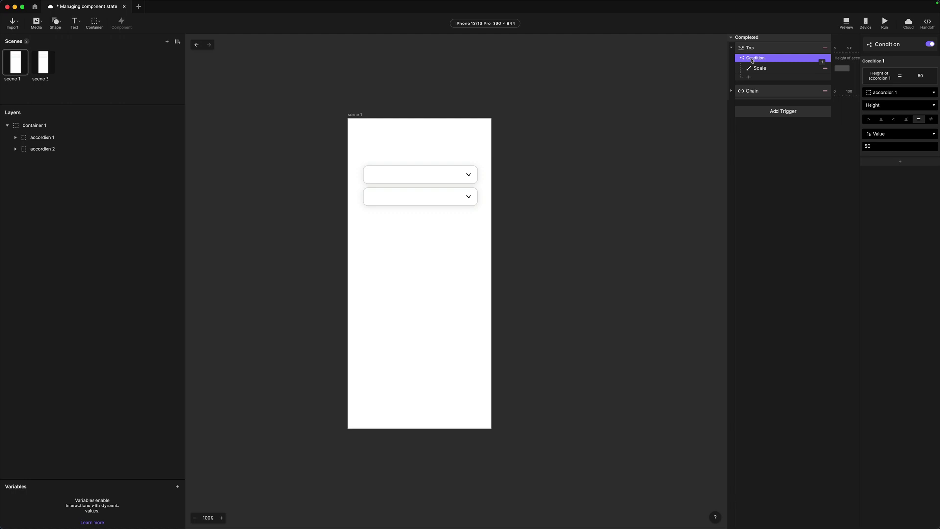
key(super+d)
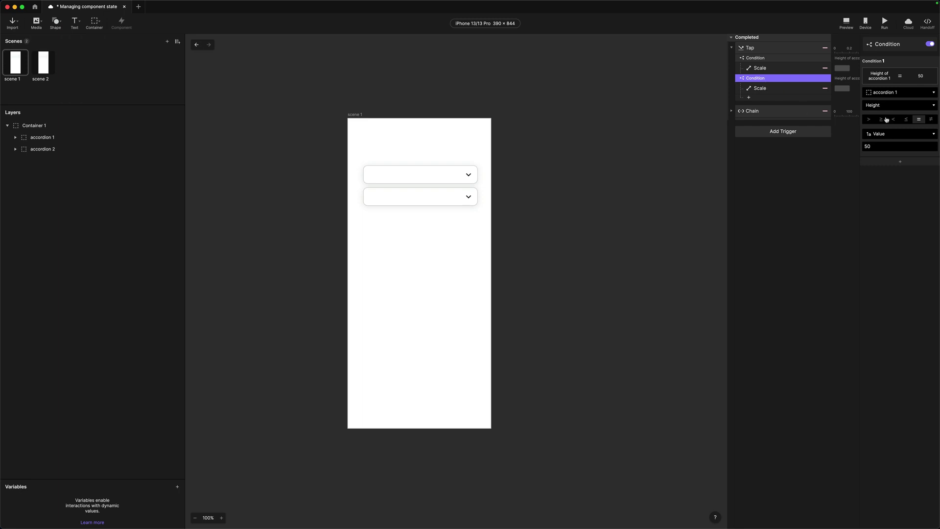
click(873, 147)
text(300)
key(Return)
click(760, 88)
click(926, 110)
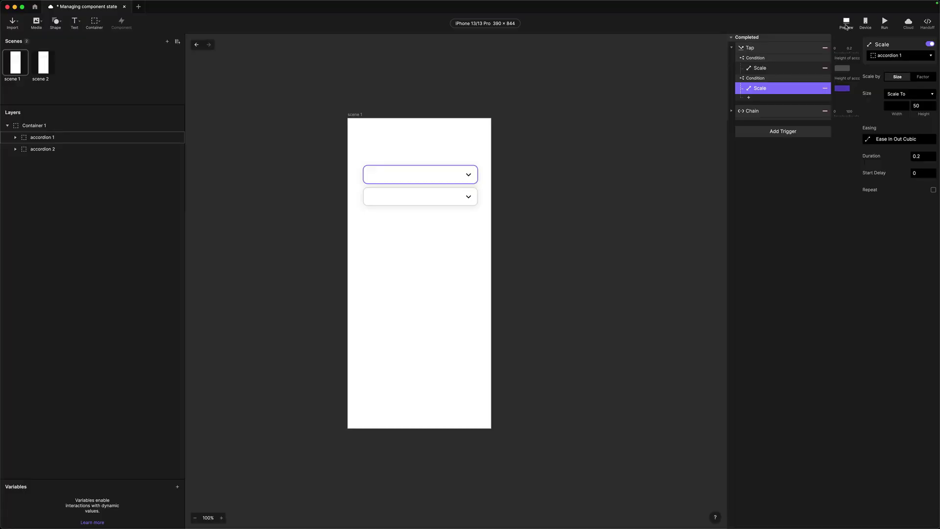
click(846, 24)
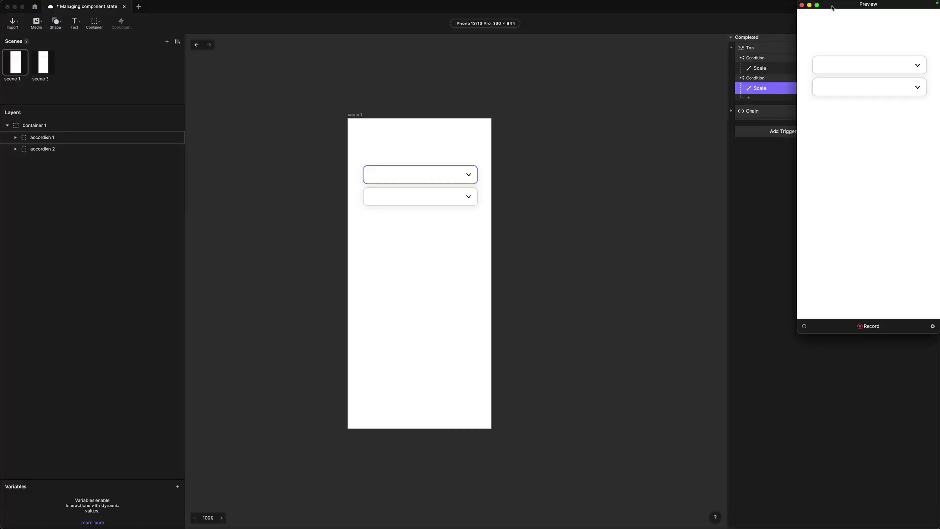
drag(832, 8, 546, 117)
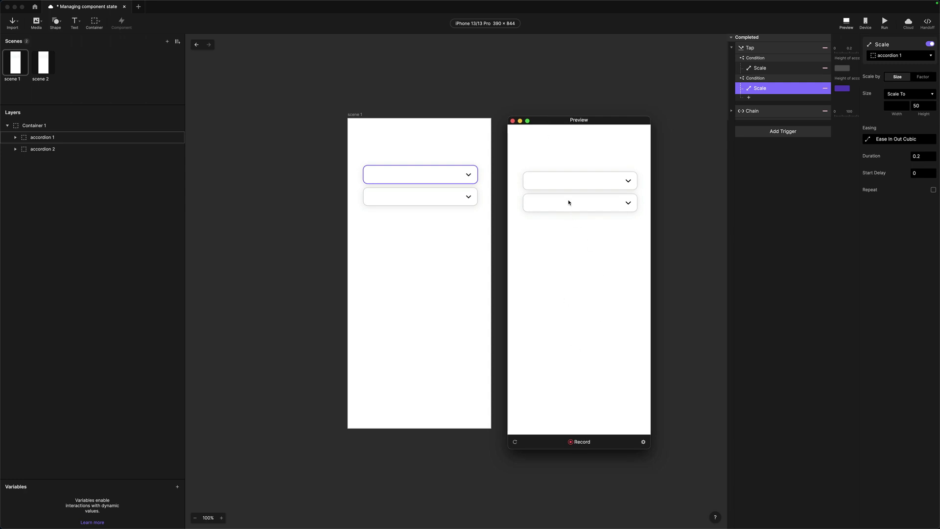
click(577, 183)
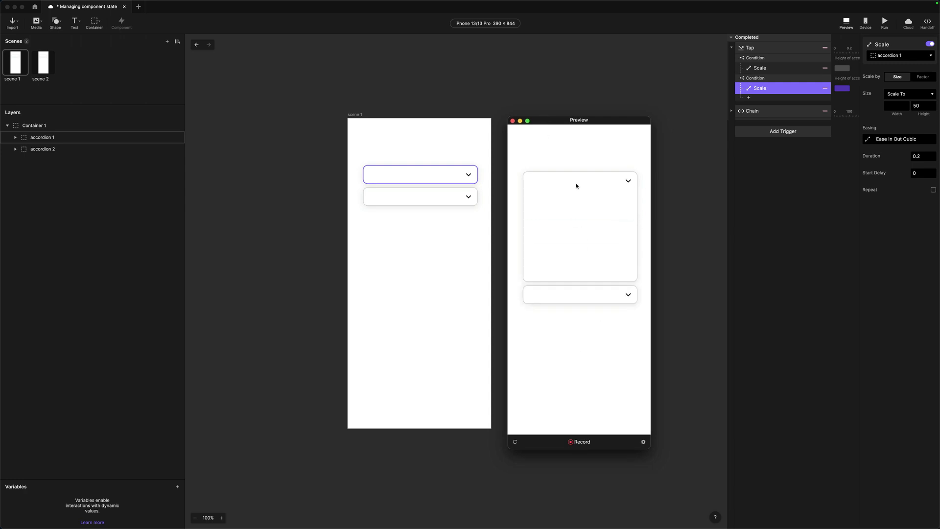
click(579, 184)
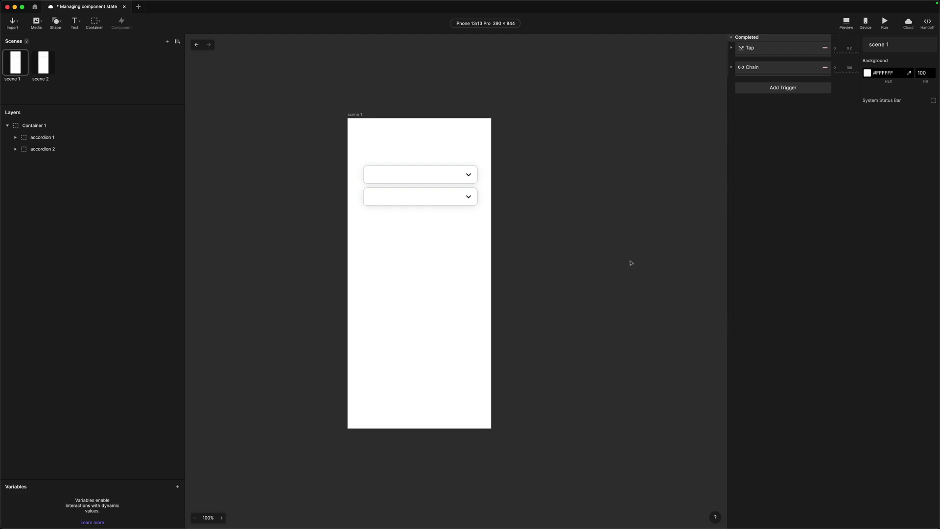
click(745, 49)
Create a new Number variable and rename it 'toggle', keeping value 0.
click(731, 48)
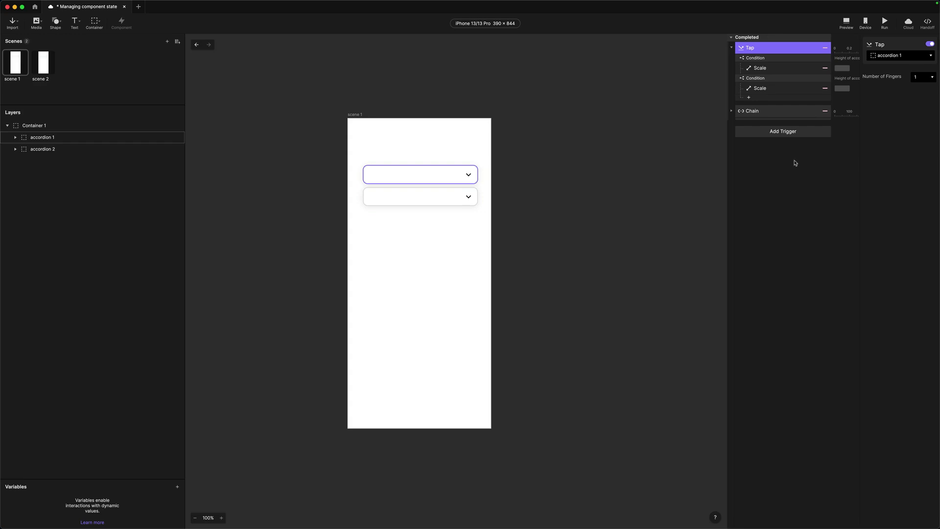
click(796, 163)
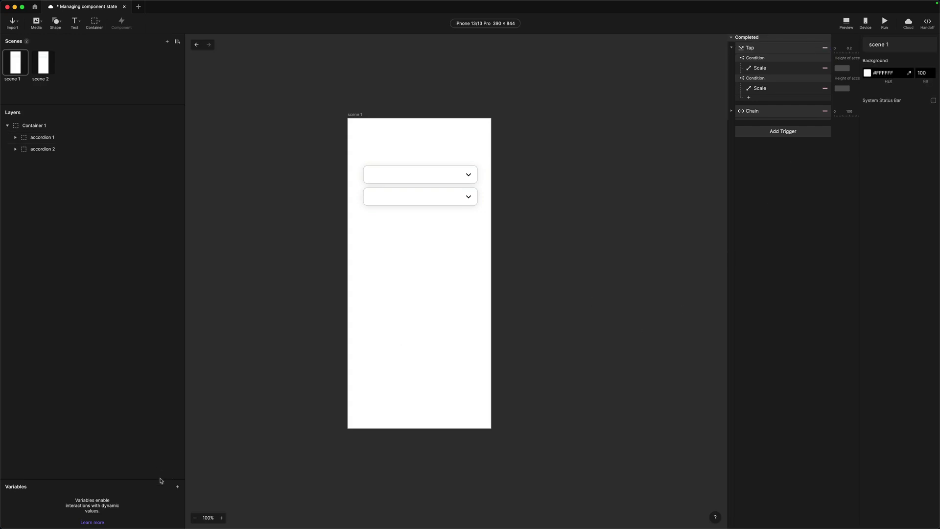
click(178, 487)
click(155, 504)
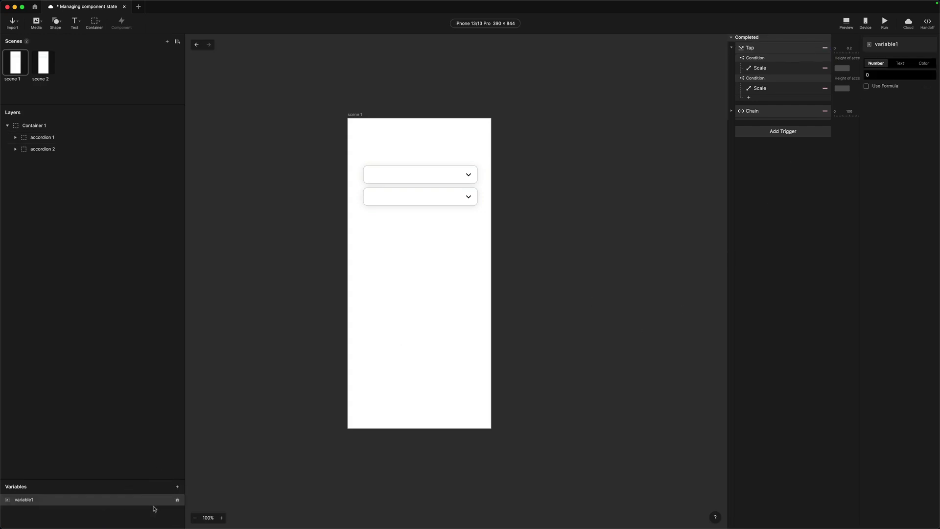
double_click(25, 499)
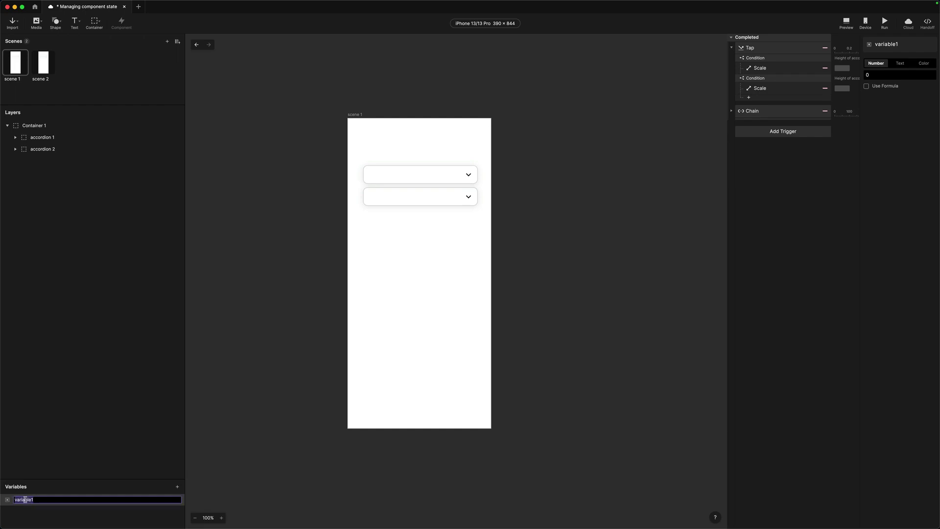
text(toggle)
key(Return)
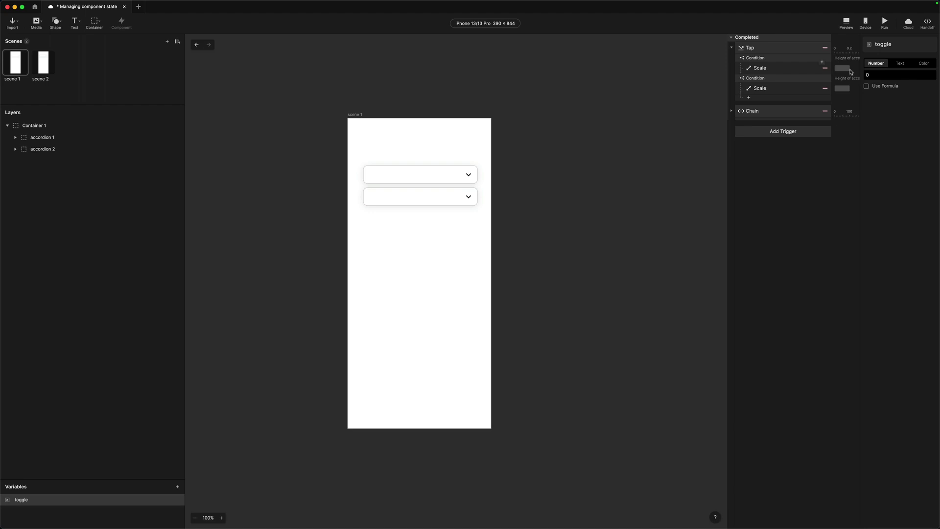
Switch the first Condition to test the toggle variable equals 0 instead of height 50.
click(754, 59)
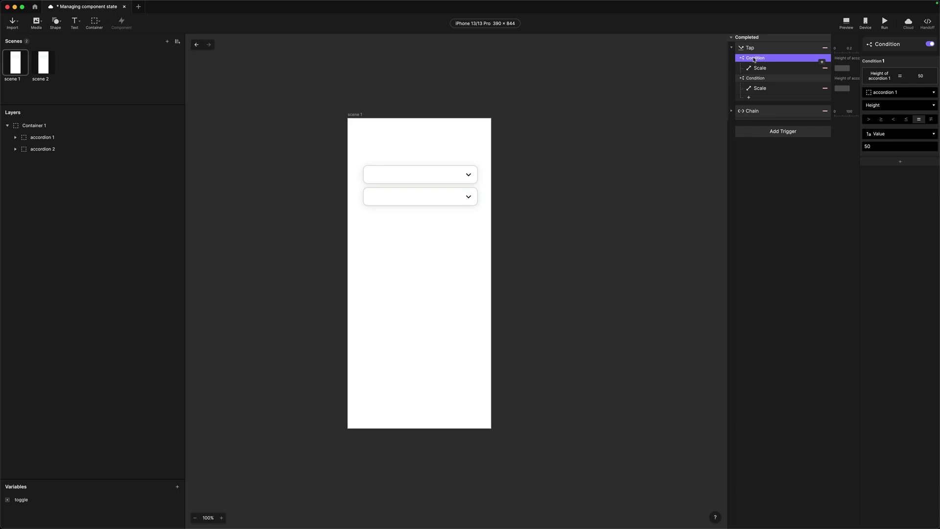
click(890, 93)
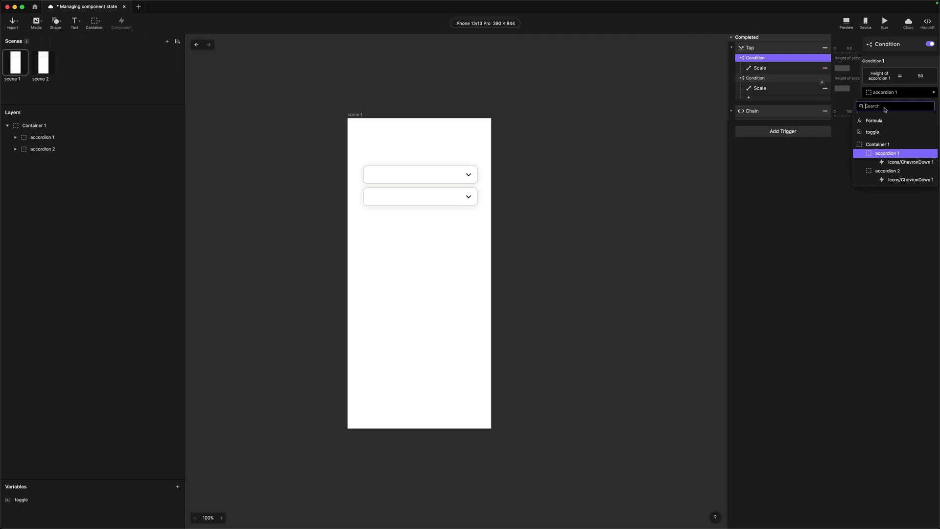
click(875, 133)
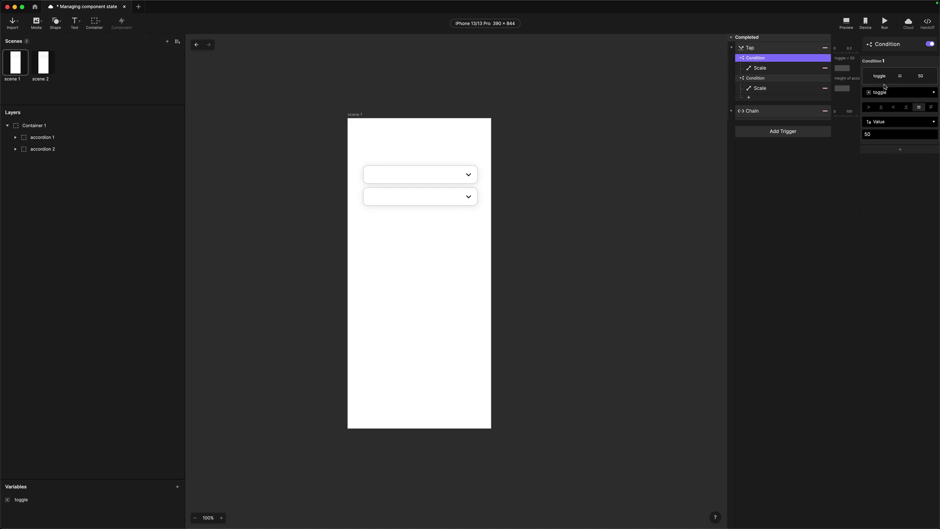
double_click(873, 134)
key(BackSpace)
text(0)
key(Return)
click(773, 73)
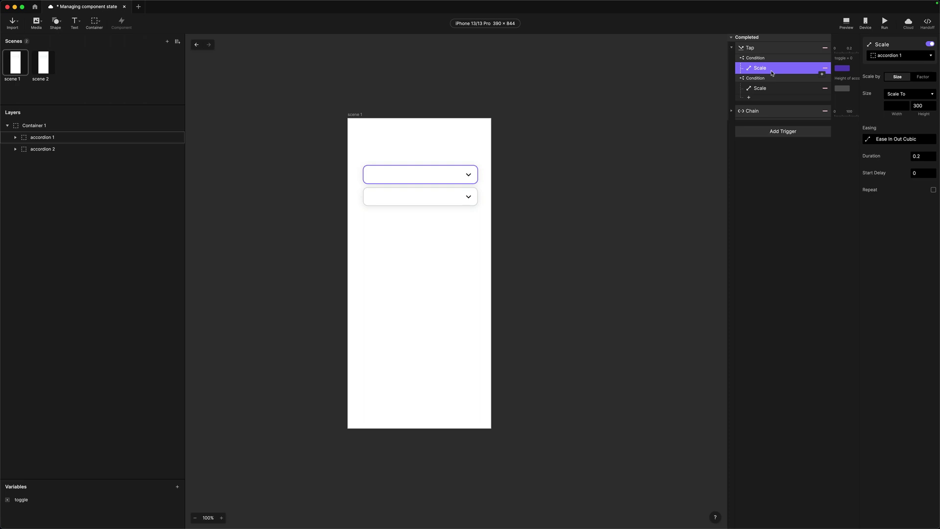
Make the second Condition test toggle equals 1, replacing the value 300.
click(760, 79)
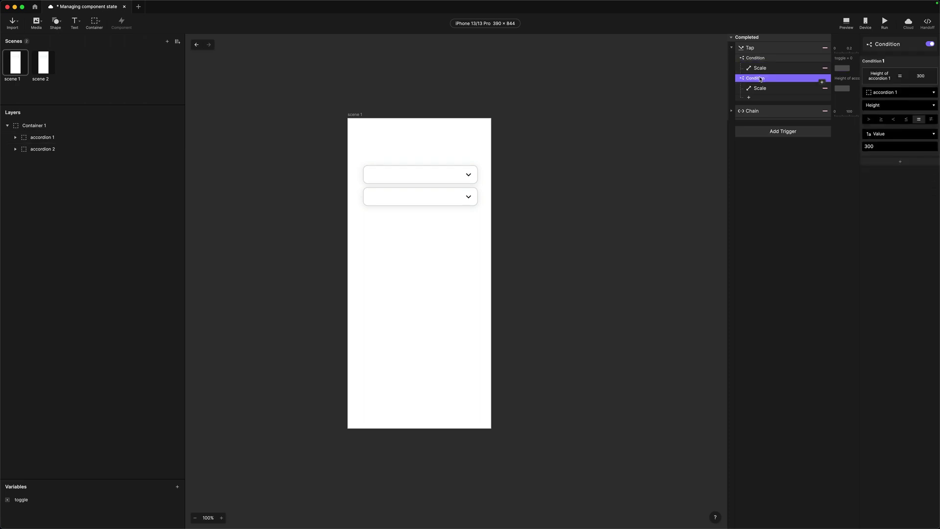
click(882, 94)
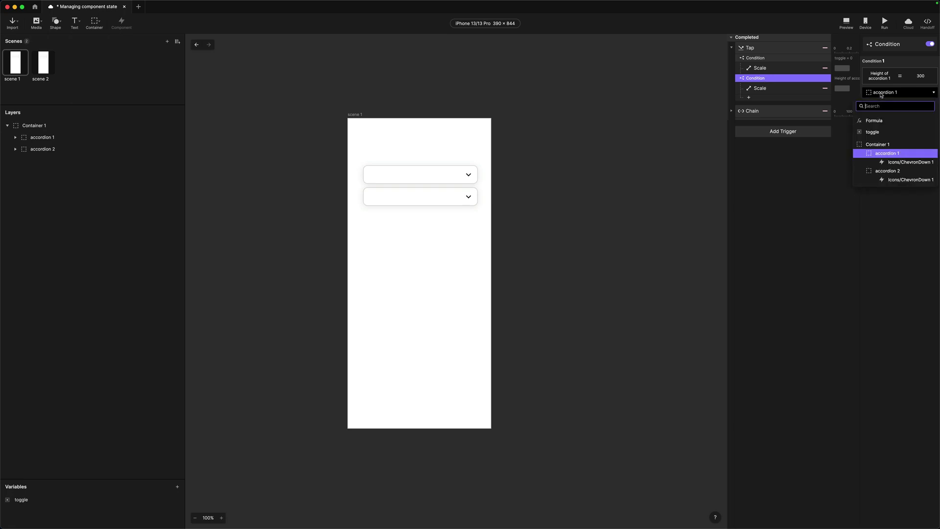
click(873, 132)
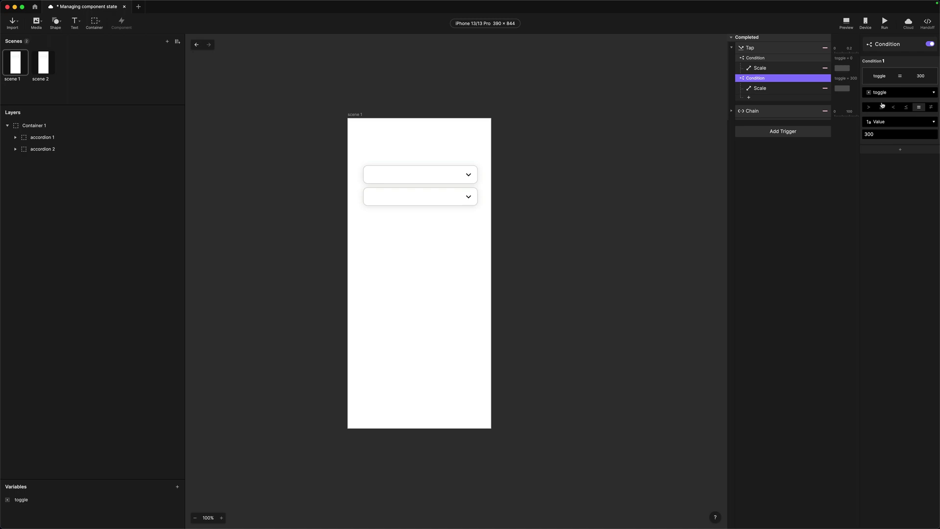
click(884, 132)
text(1)
key(Return)
Add an Assign response after the first Scale that sets toggle to 1.
click(783, 70)
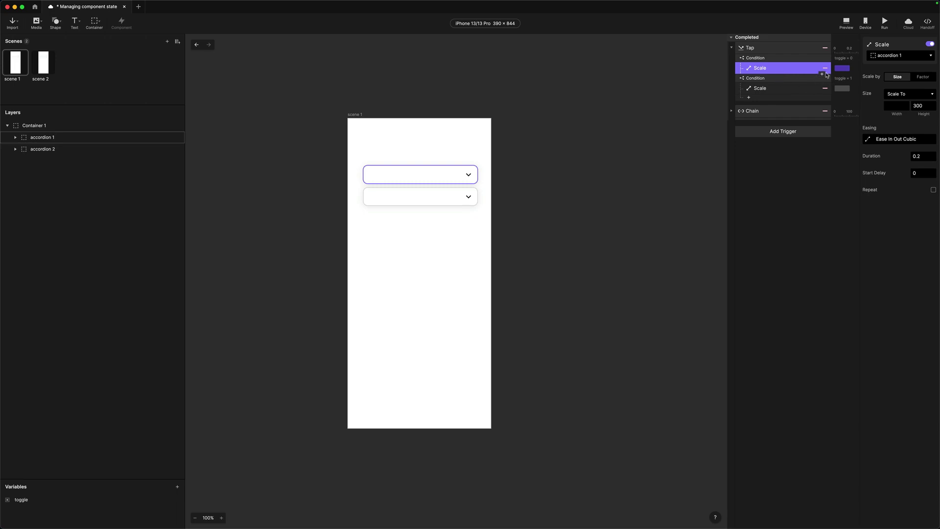
click(823, 74)
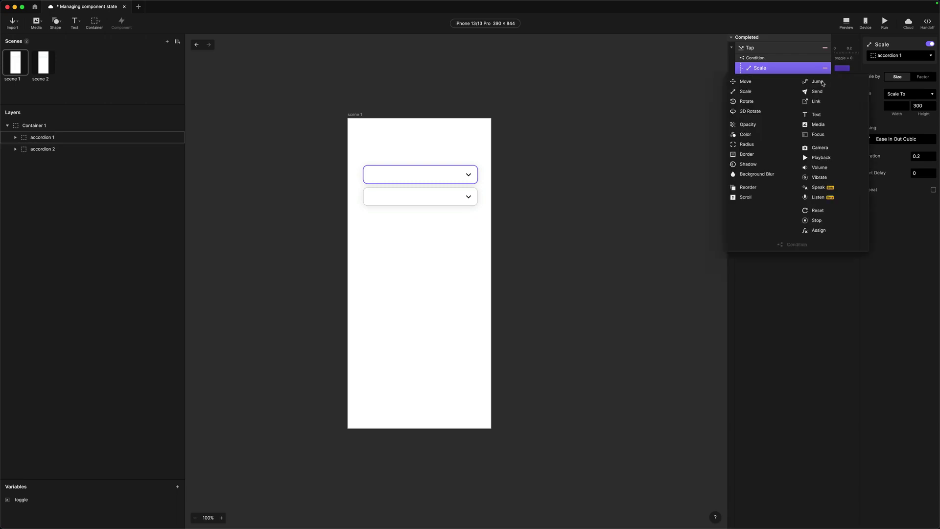
click(819, 230)
click(892, 57)
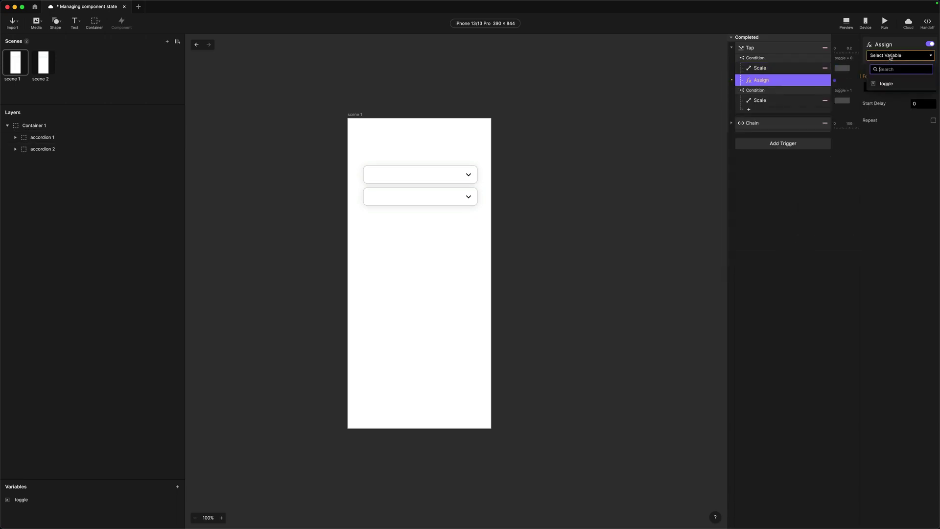
click(887, 83)
click(880, 92)
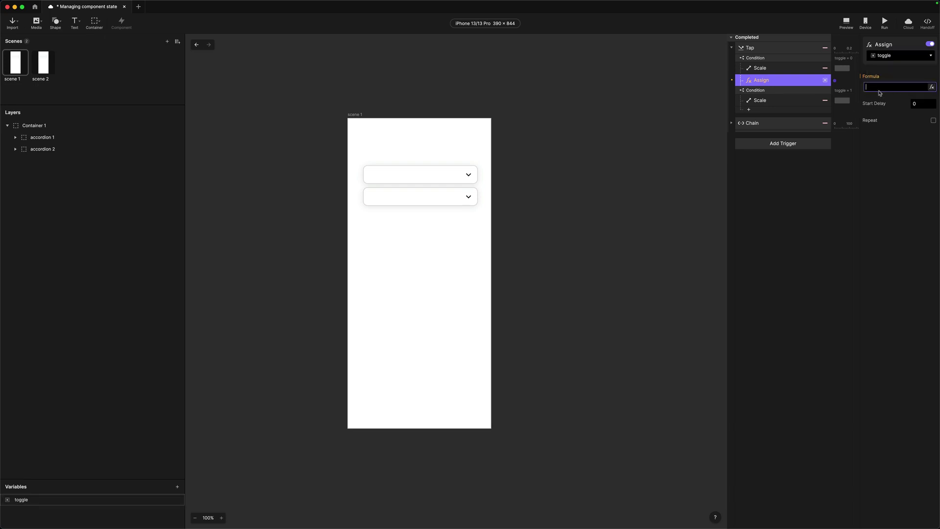
key(Return)
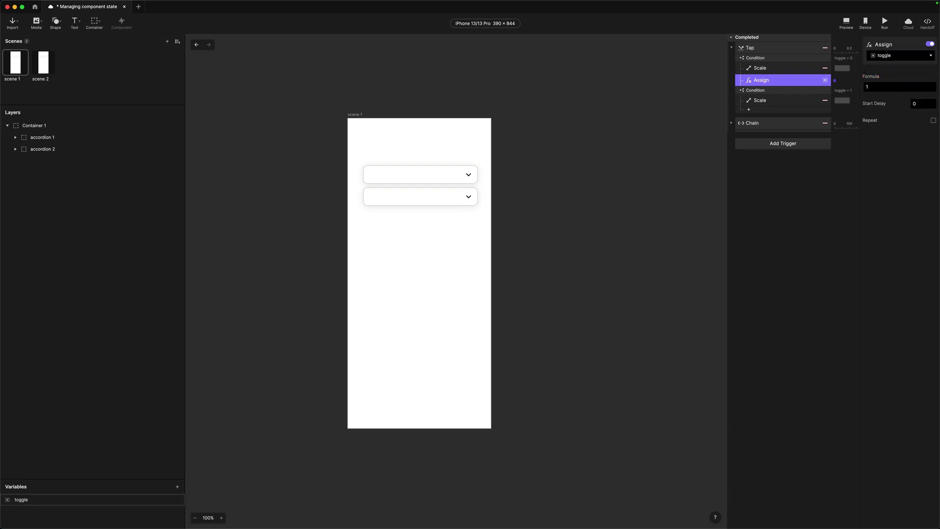
click(750, 60)
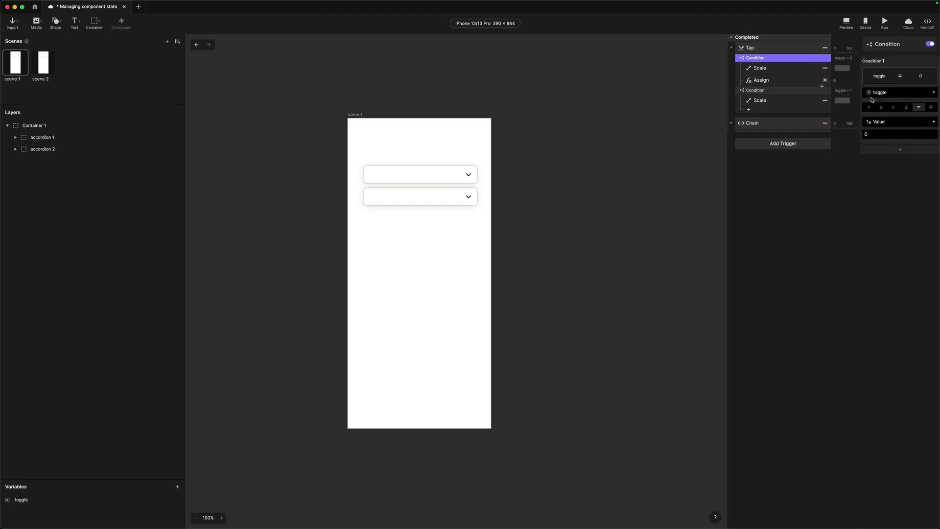
Paste a copy of the toggle Assign response under the second Condition's Scale and edit its formula.
click(757, 69)
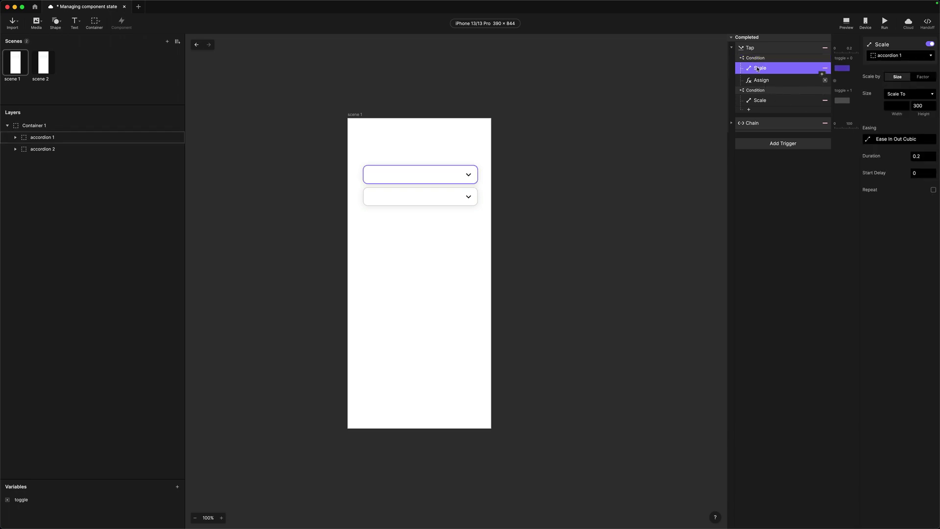
click(767, 82)
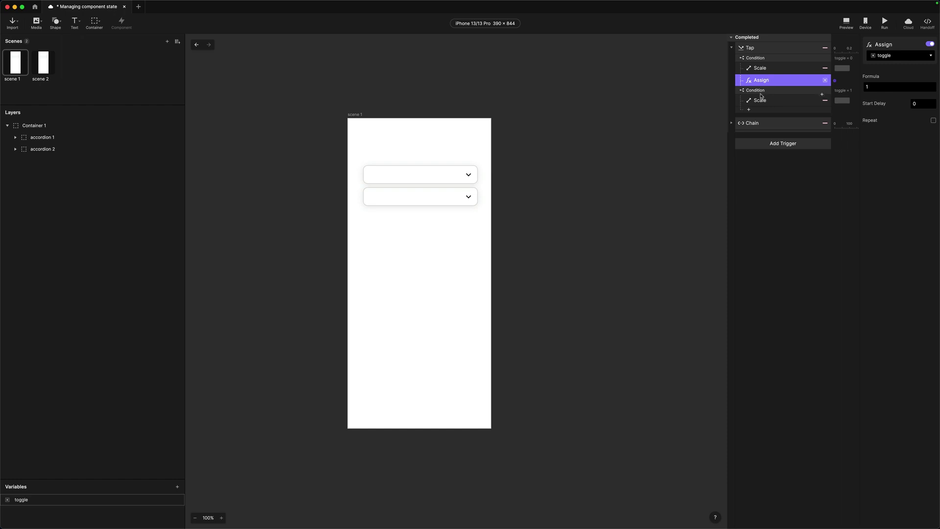
click(757, 91)
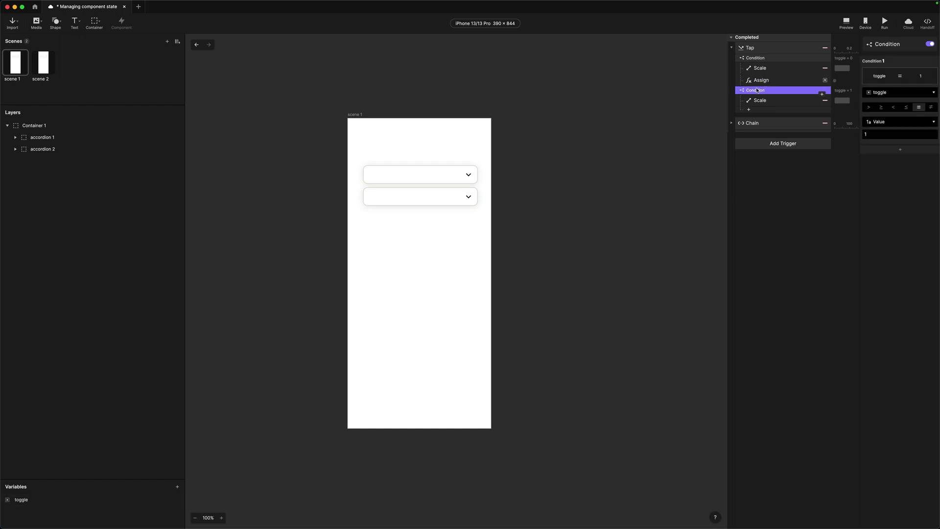
click(762, 82)
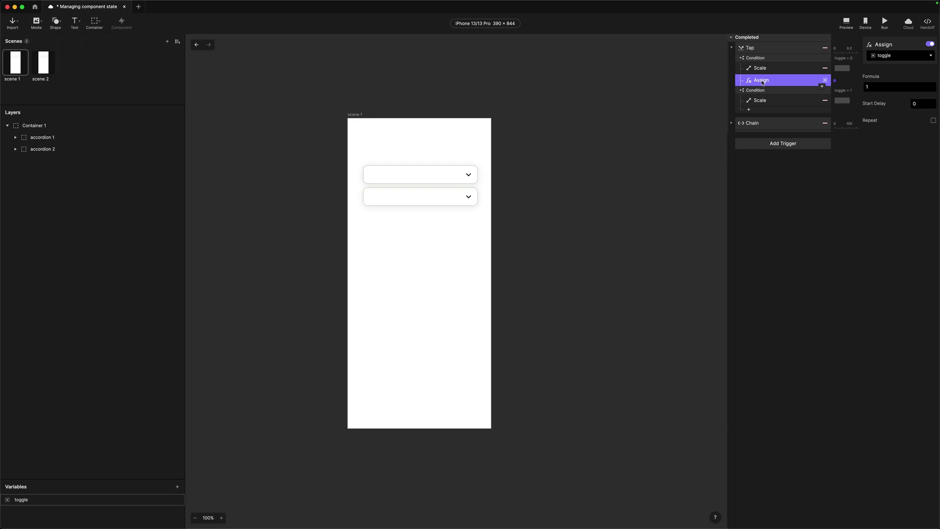
click(764, 103)
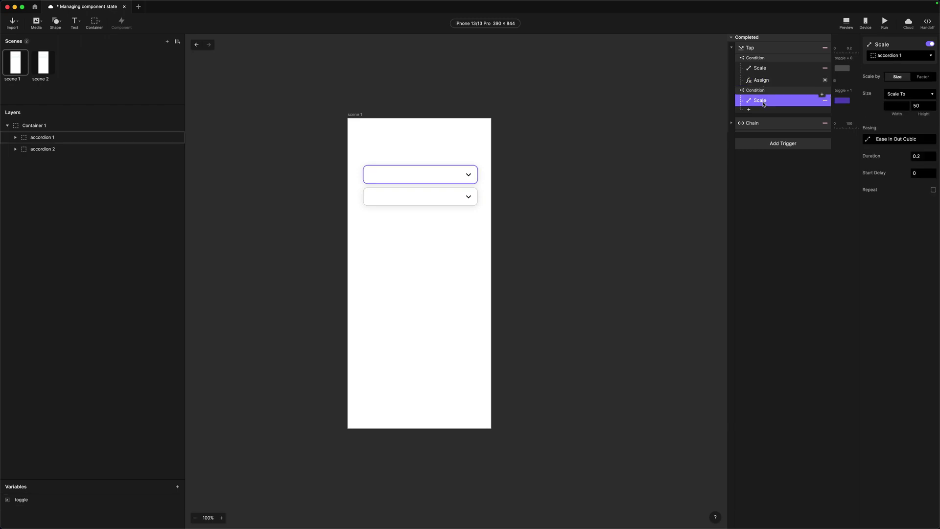
key(super+v)
click(864, 87)
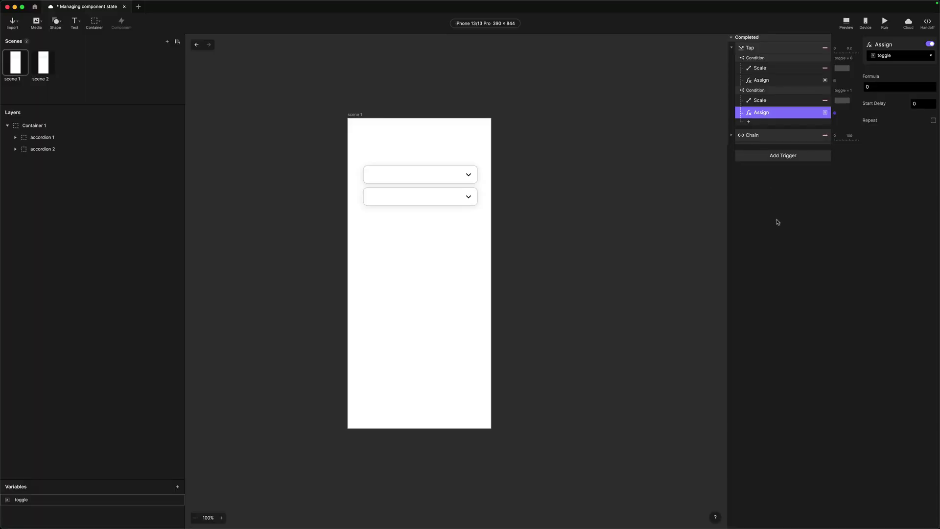
Preview the prototype beside the canvas and tap accordion 1 repeatedly to check expand and collapse.
click(779, 220)
click(845, 23)
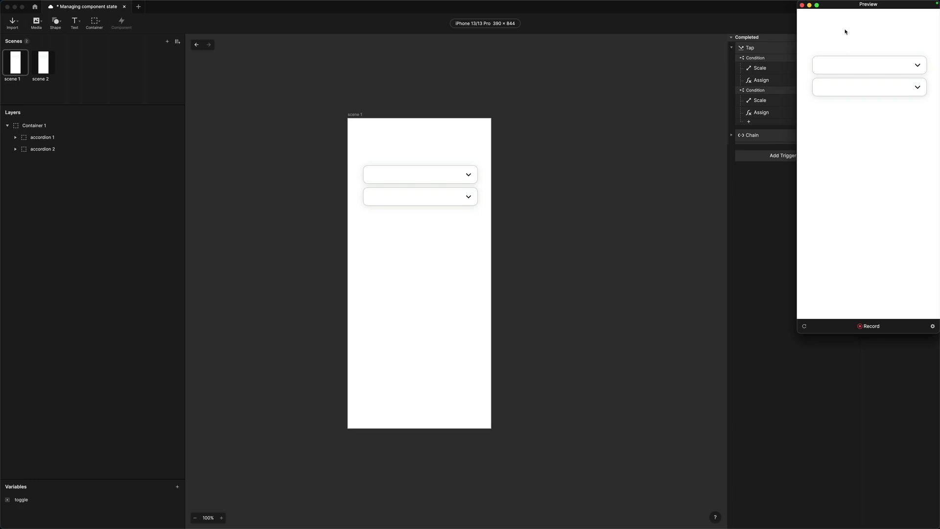
drag(846, 7, 552, 121)
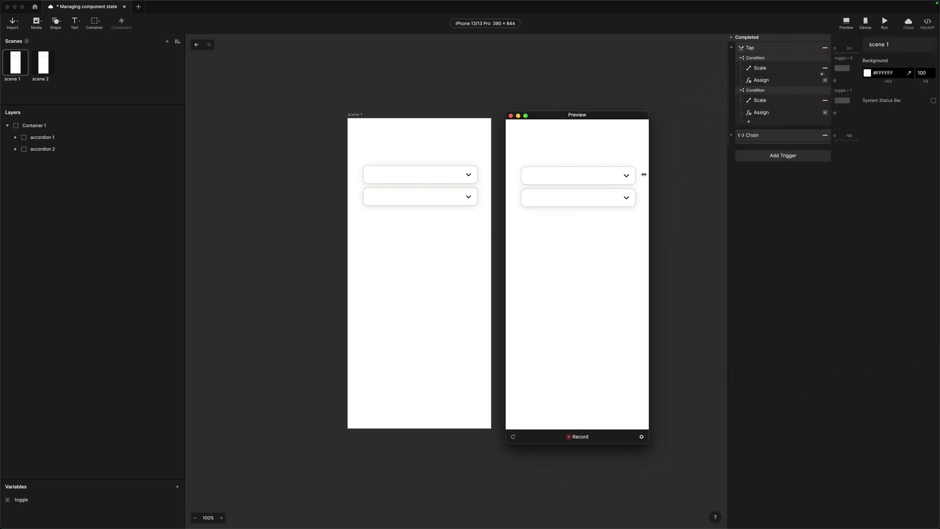
click(606, 178)
click(607, 179)
click(606, 182)
click(597, 178)
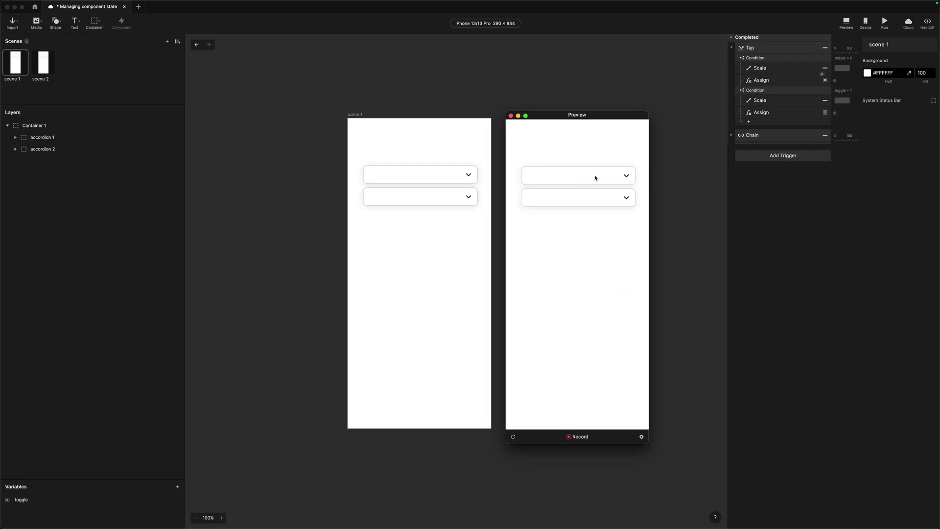